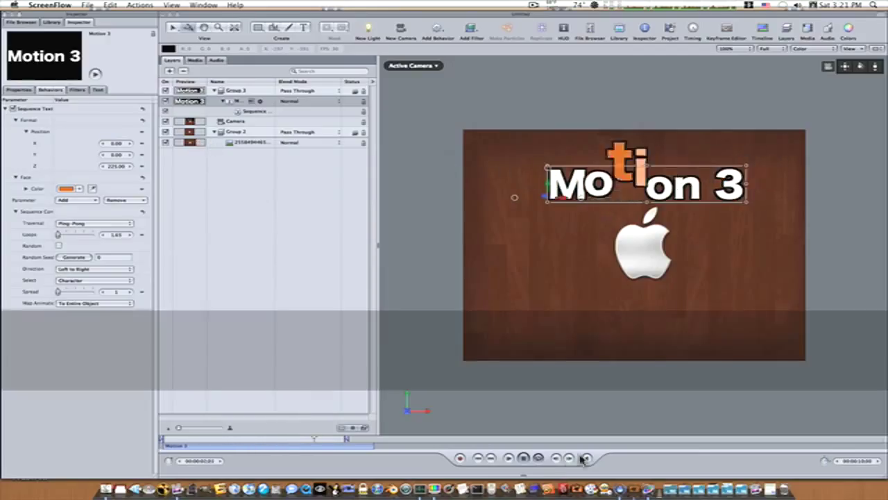
- Bring back the finished Motion 3 demo and select all of its layers
left_click(541, 456)
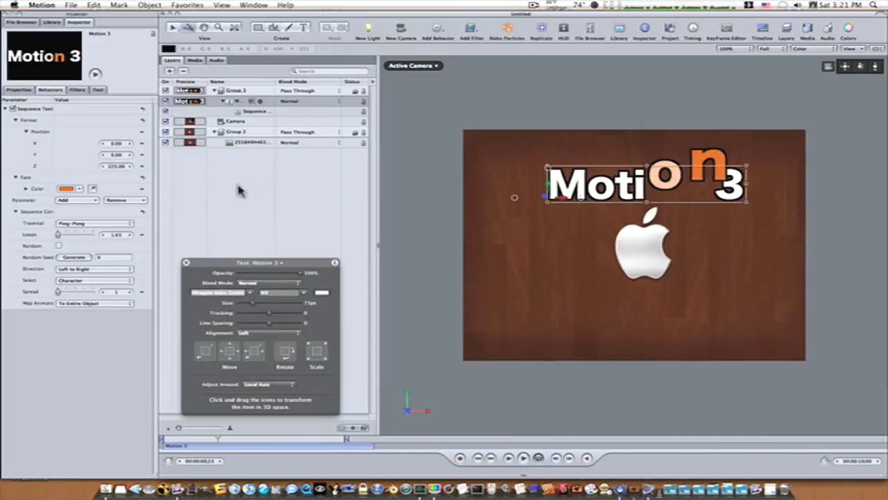
left_click_drag(221, 259, 548, 224)
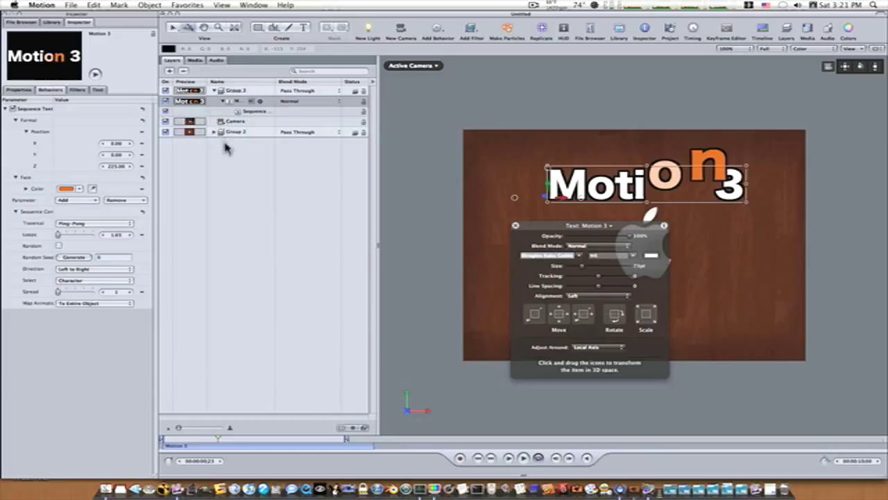
left_click(229, 89)
- Delete all layers and import the wood apple background image from the File Browser
key("Delete")
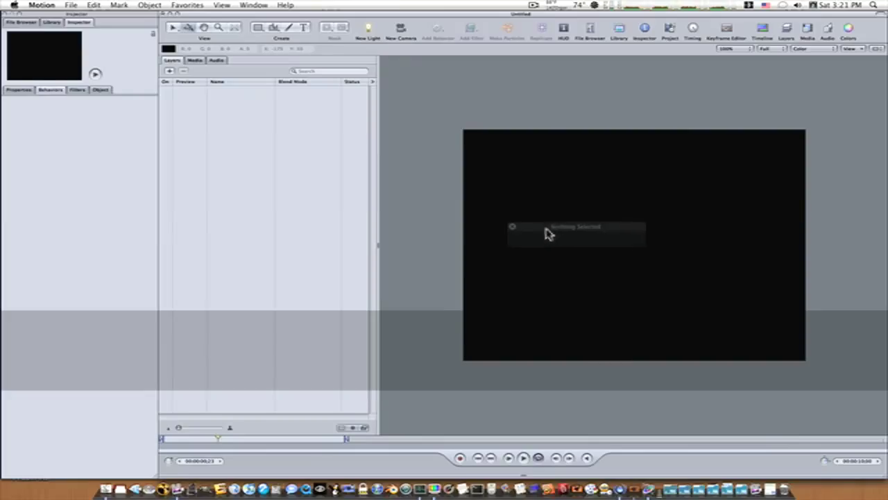
left_click_drag(546, 233, 46, 240)
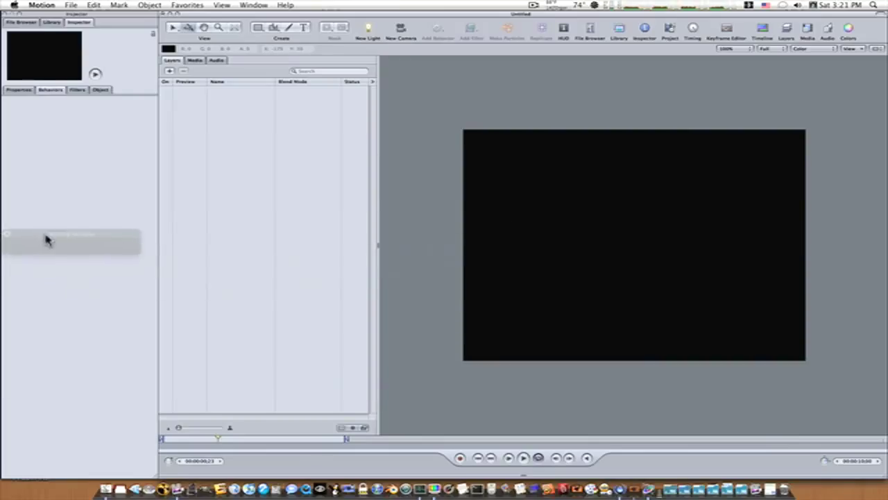
left_click(21, 22)
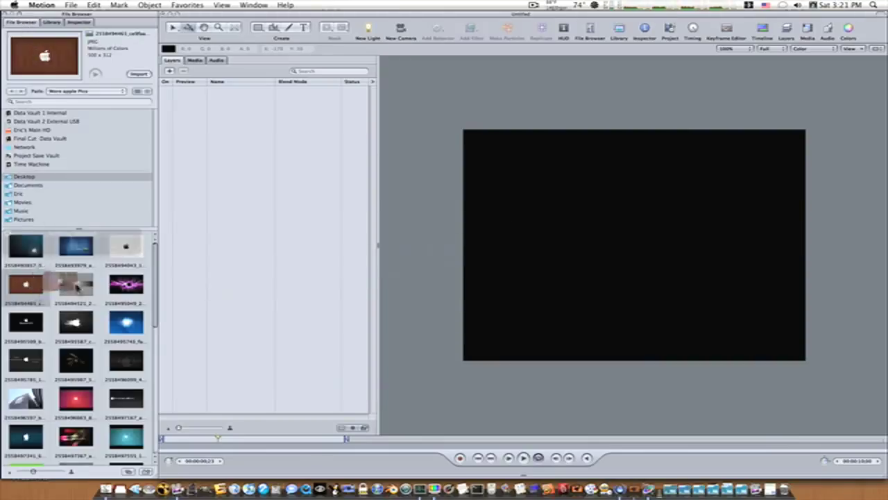
left_click_drag(77, 285, 40, 310)
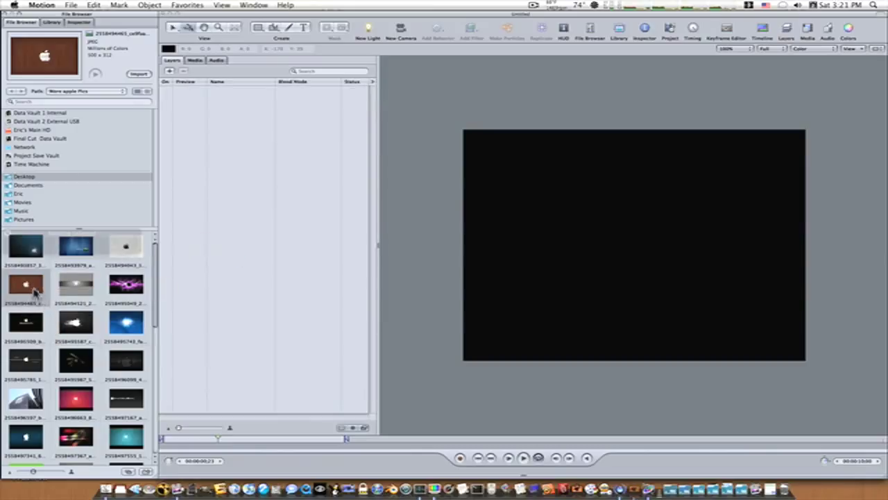
left_click(138, 74)
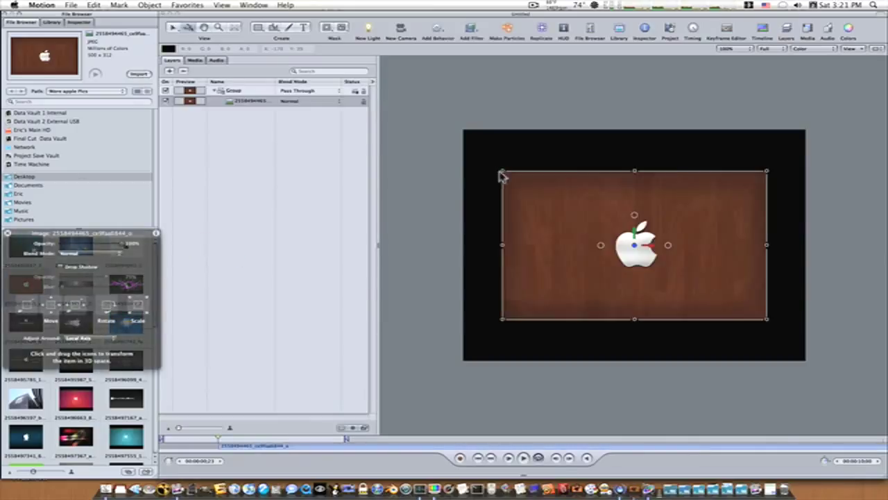
- Stretch the wood background's corners out to fill the whole canvas
left_click_drag(499, 171, 464, 129)
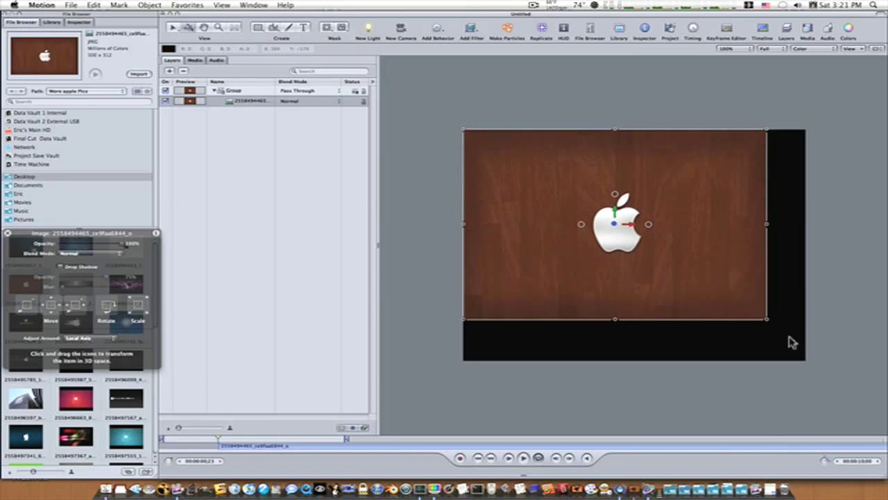
left_click_drag(766, 320, 803, 363)
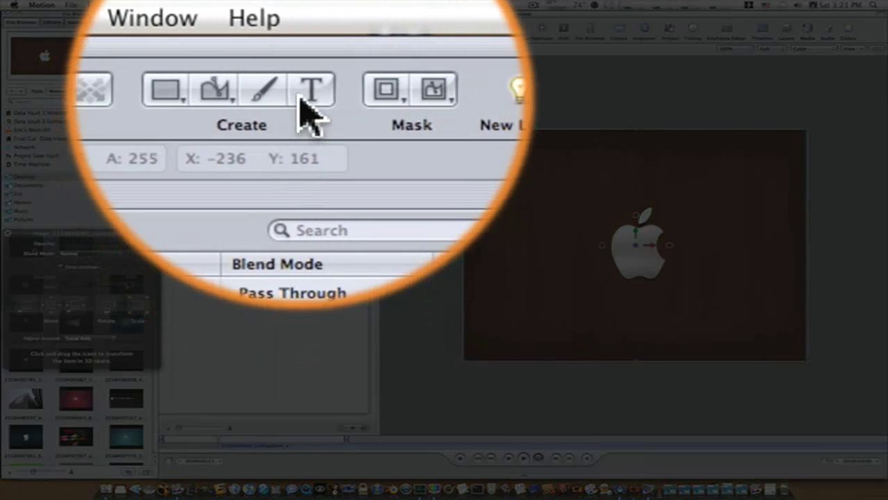
left_click(303, 27)
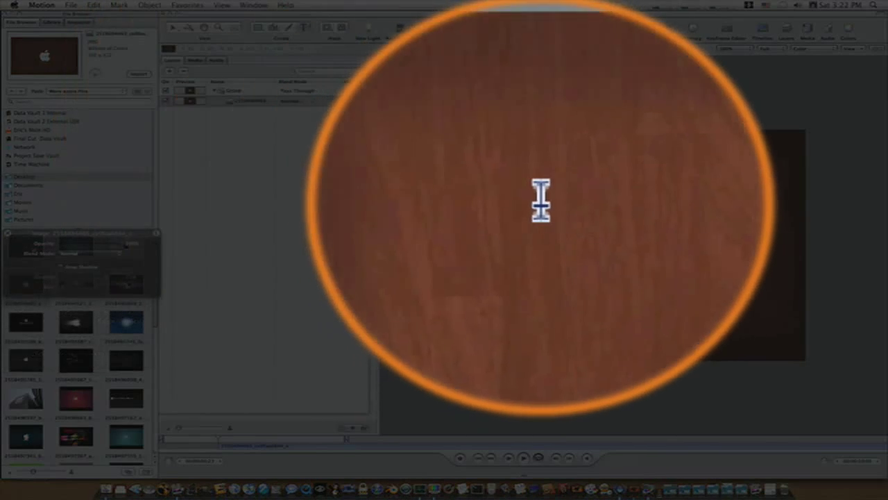
- Type the white title 'Motion 3', enlarge it to 71 pt and move it slightly lower
left_click(536, 173)
type("M")
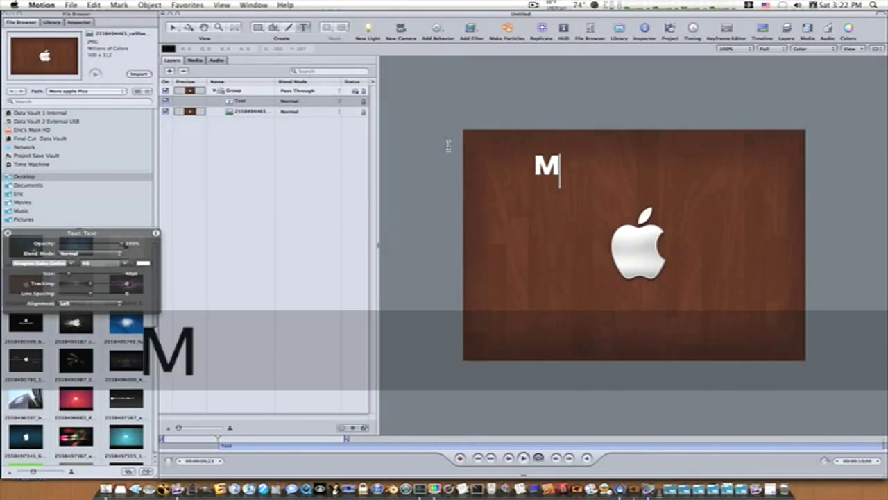
type("otion 3")
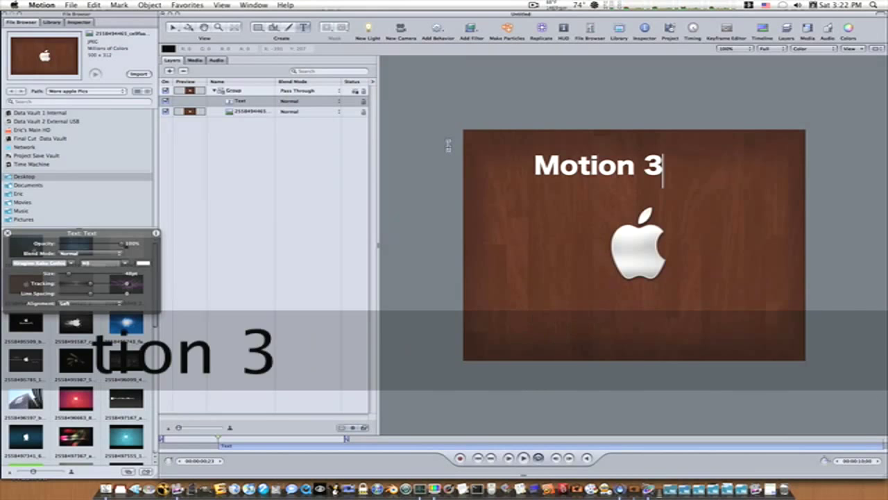
key("Escape")
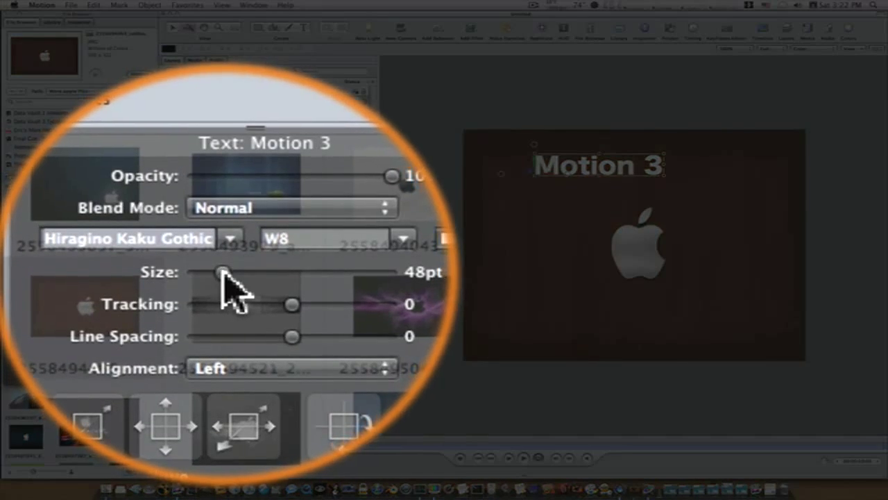
left_click_drag(68, 273, 70, 273)
left_click_drag(224, 272, 122, 272)
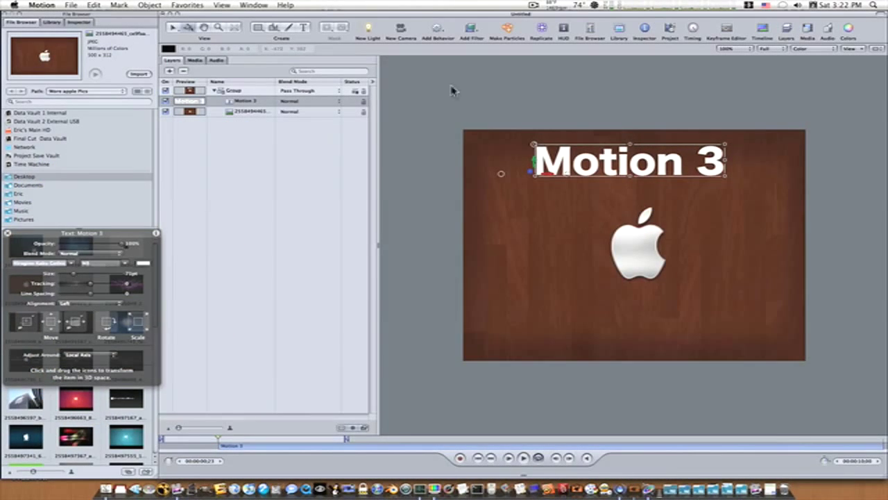
left_click_drag(536, 167, 536, 178)
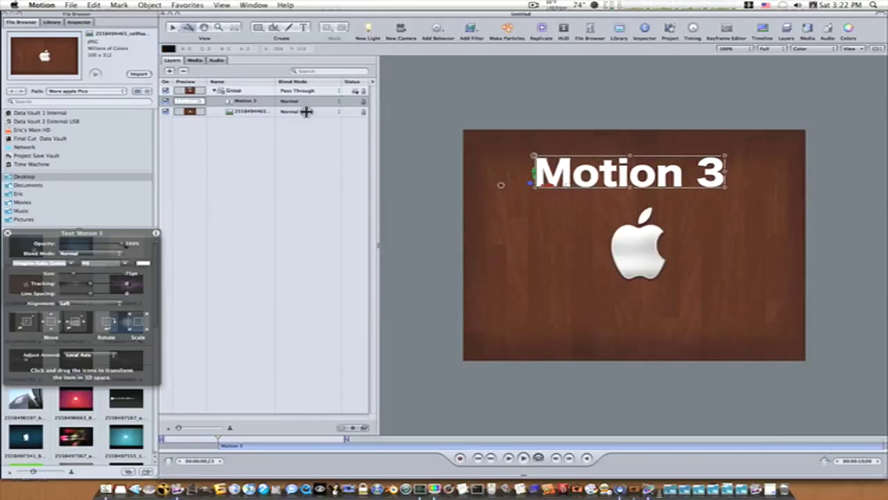
- Turn on a black text outline with width 4 in Style settings, then nudge the title right
left_click(75, 24)
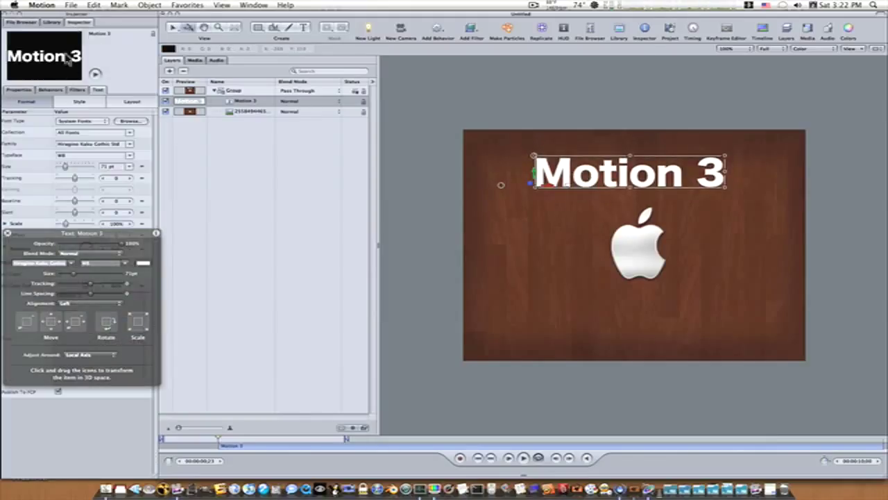
left_click_drag(64, 241, 241, 176)
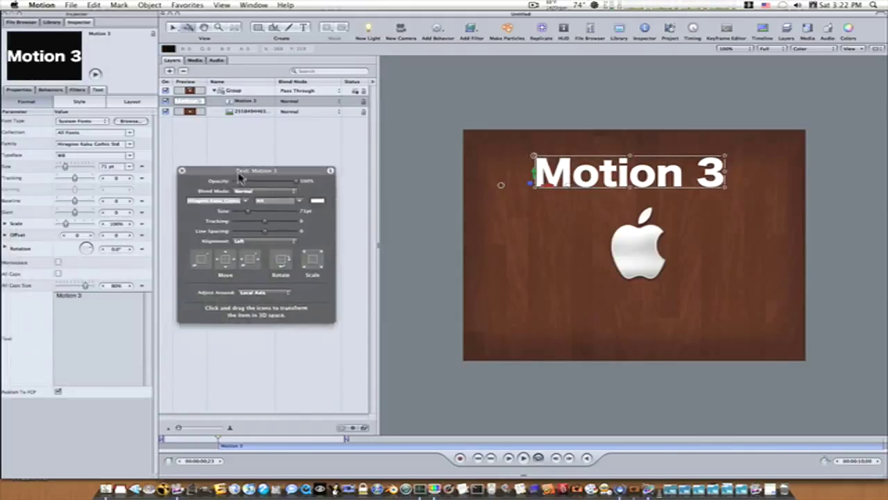
left_click(89, 103)
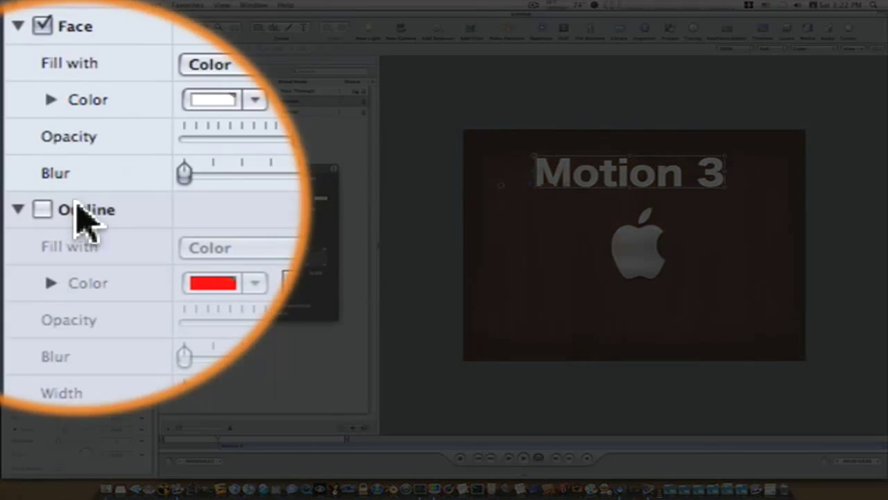
left_click(8, 186)
left_click(231, 215)
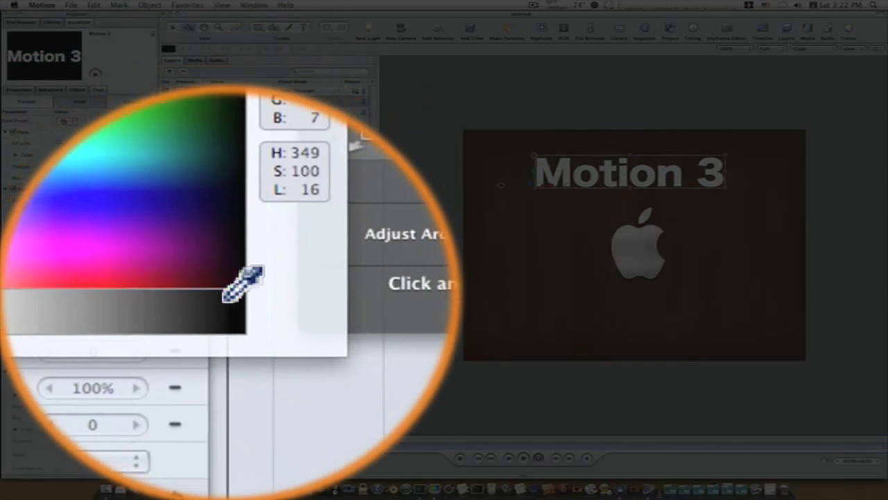
left_click(238, 285)
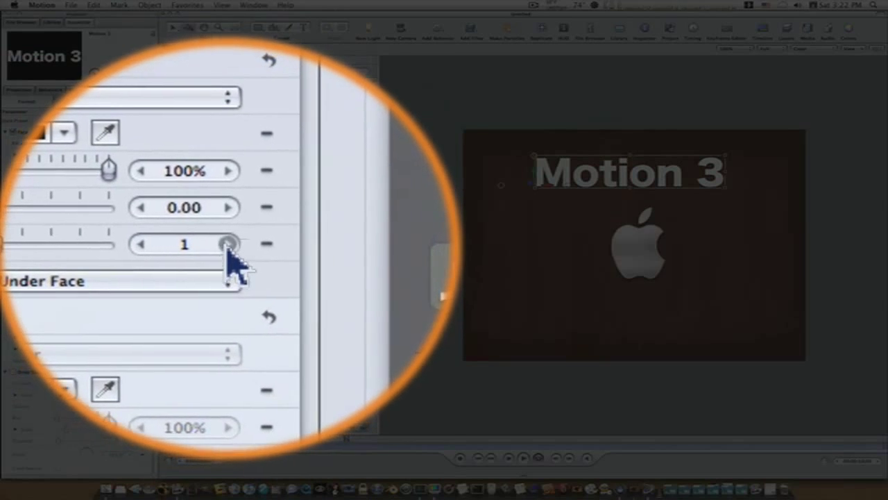
left_click(224, 247)
left_click(224, 248)
left_click(224, 247)
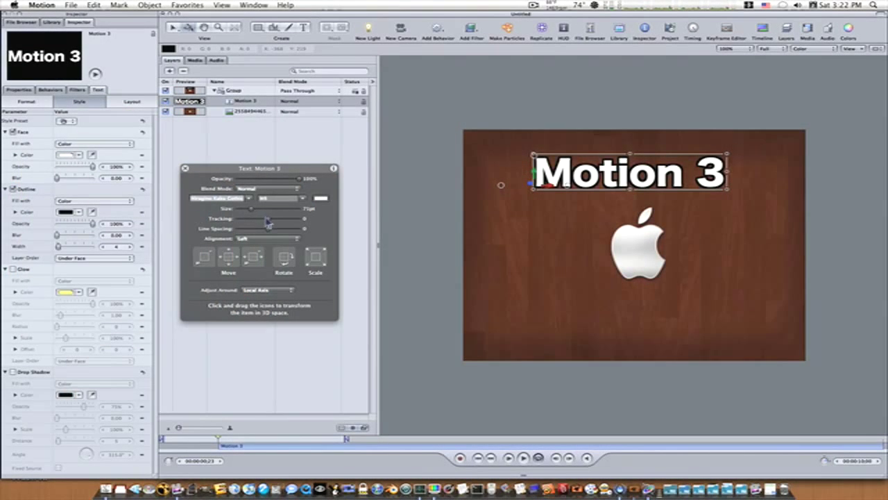
left_click_drag(548, 191, 563, 189)
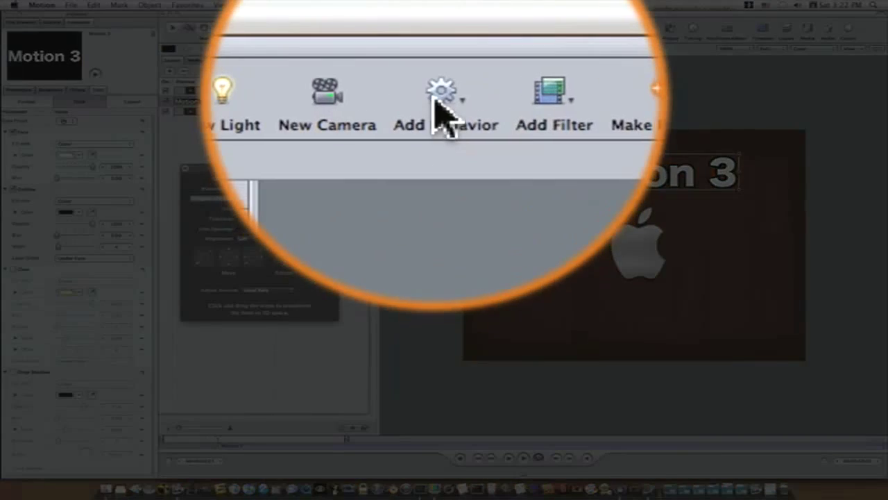
- Apply the Text Animation > Sequence Text behaviour to the Motion 3 title
left_click(438, 29)
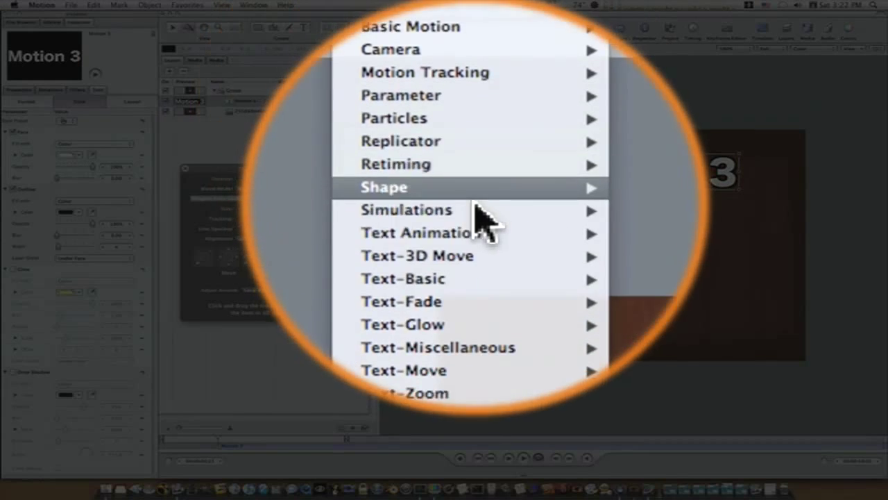
mouse_move(476, 218)
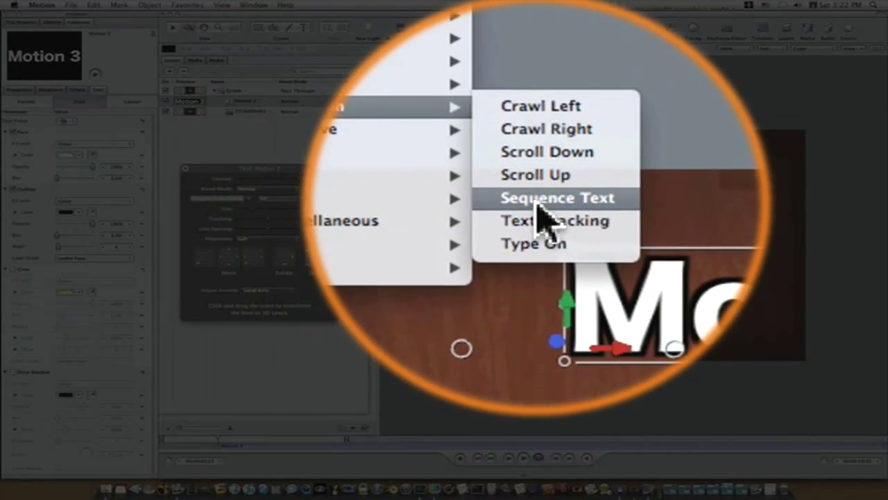
left_click(538, 201)
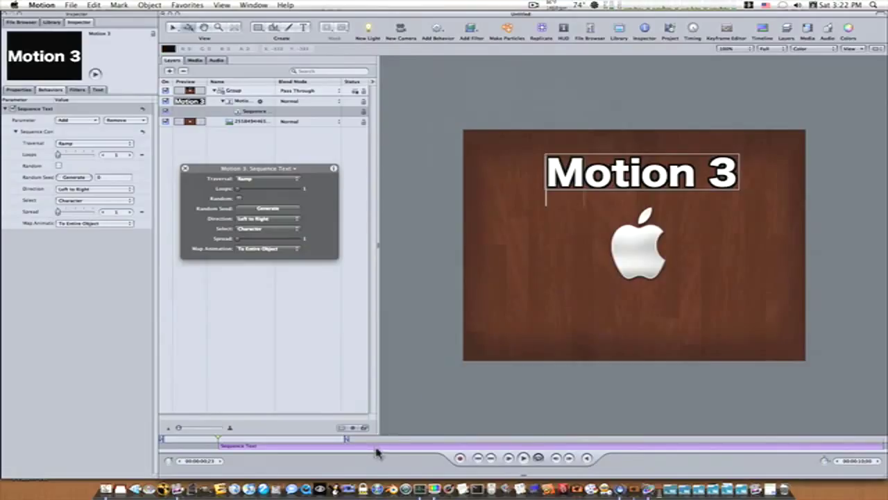
- Shift the Sequence Text and title timeline bars left so they start earlier
left_click_drag(376, 453, 326, 444)
left_click(242, 102)
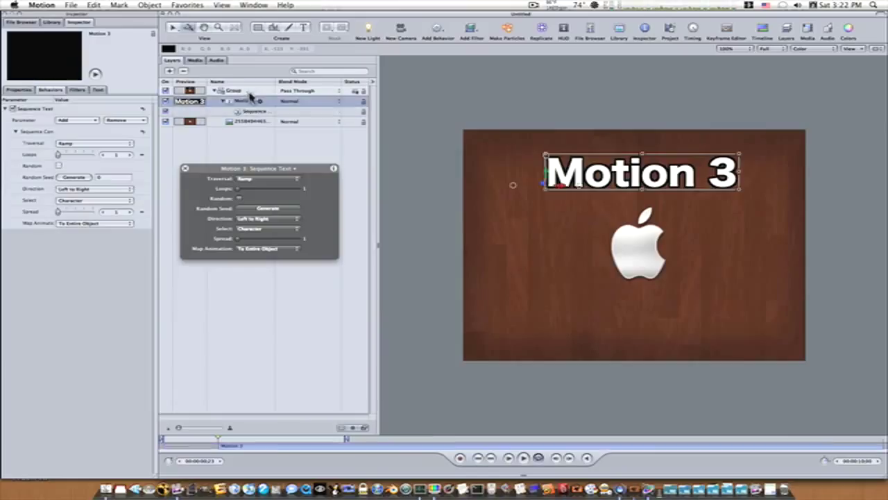
left_click_drag(281, 449, 230, 449)
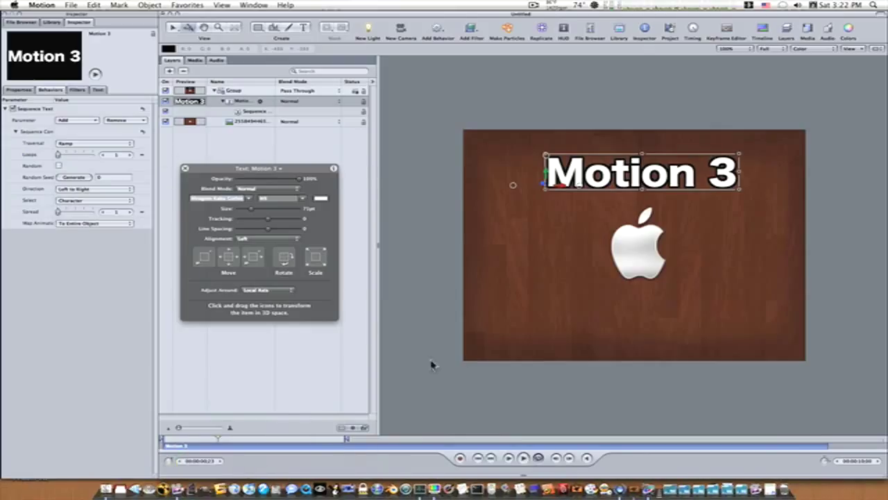
left_click(509, 458)
- Move the wood background's timeline bar to frame 0 and select the Sequence Text behaviour
left_click(248, 120)
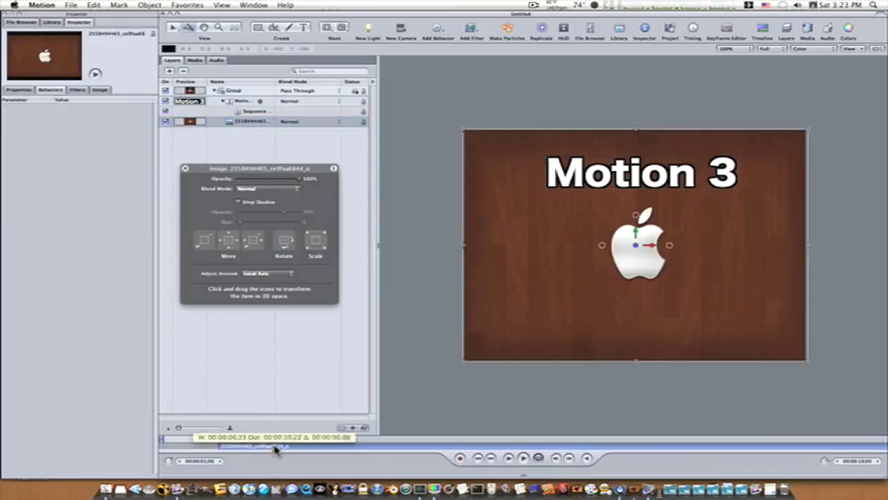
left_click_drag(242, 446, 216, 447)
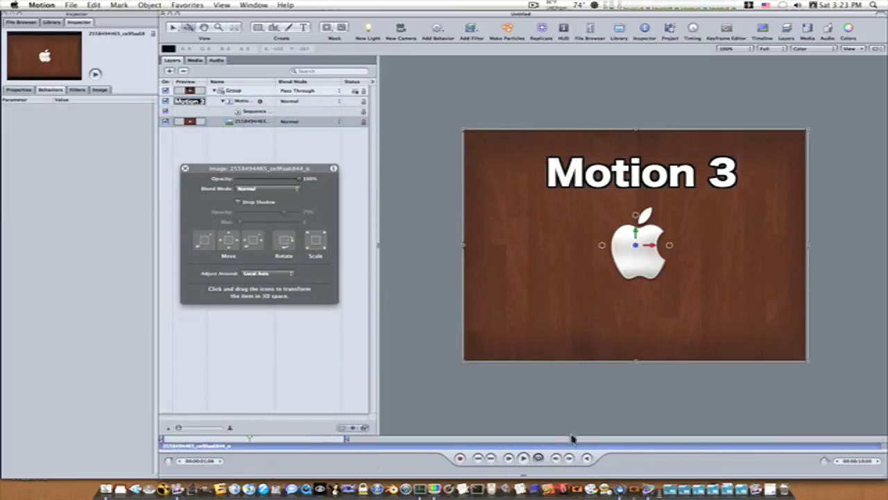
left_click(251, 112)
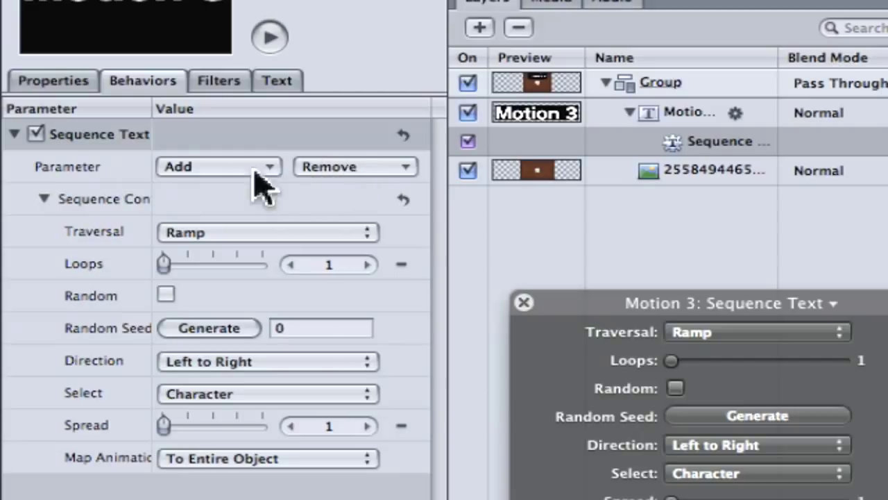
- Add Face Color to Sequence Text, set it to orange, and set loops to 1.75
left_click(247, 170)
mouse_move(255, 192)
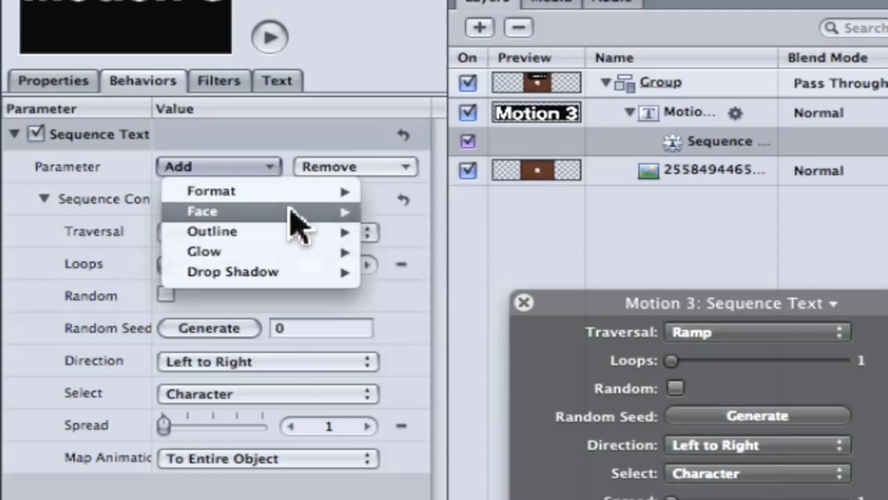
mouse_move(302, 212)
left_click(403, 212)
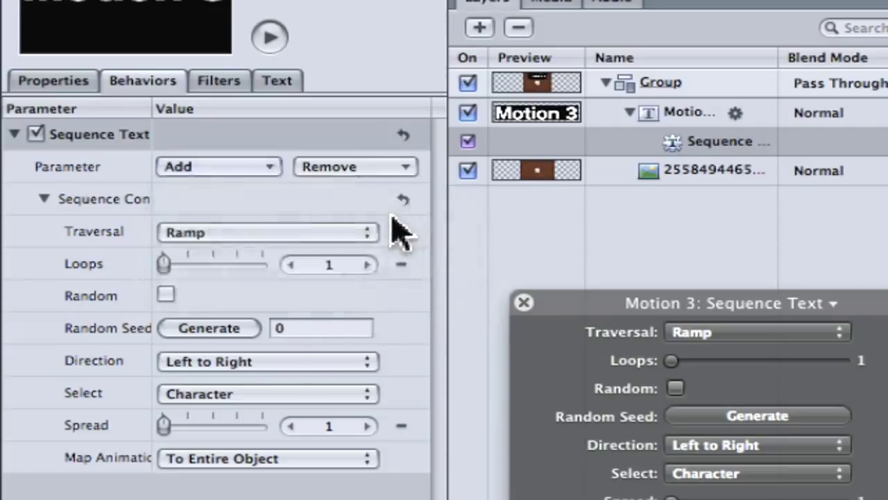
left_click(224, 199)
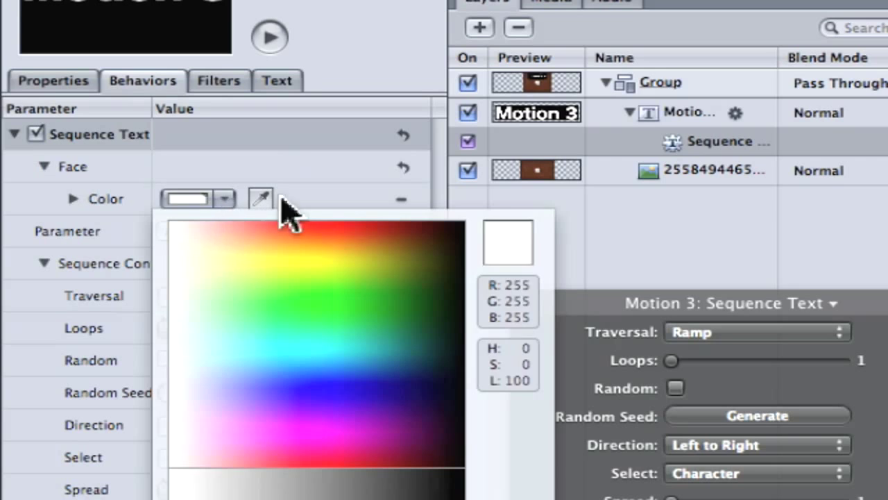
left_click(368, 228)
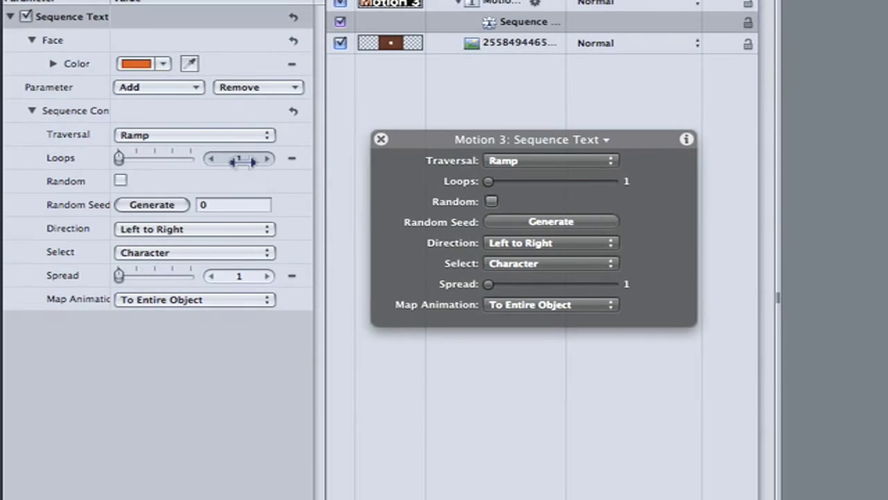
left_click(243, 161)
type("1.75")
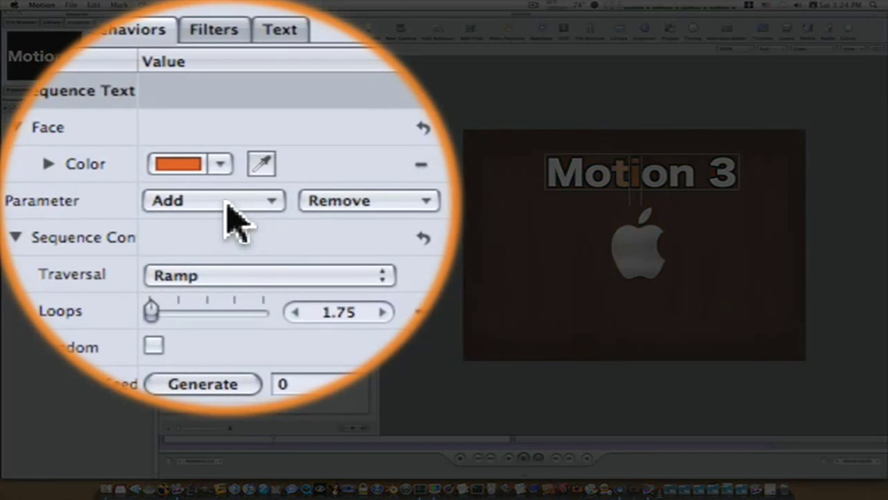
- Add the Outline > Width parameter to Sequence Text with a width of 14
left_click(226, 203)
mouse_move(228, 209)
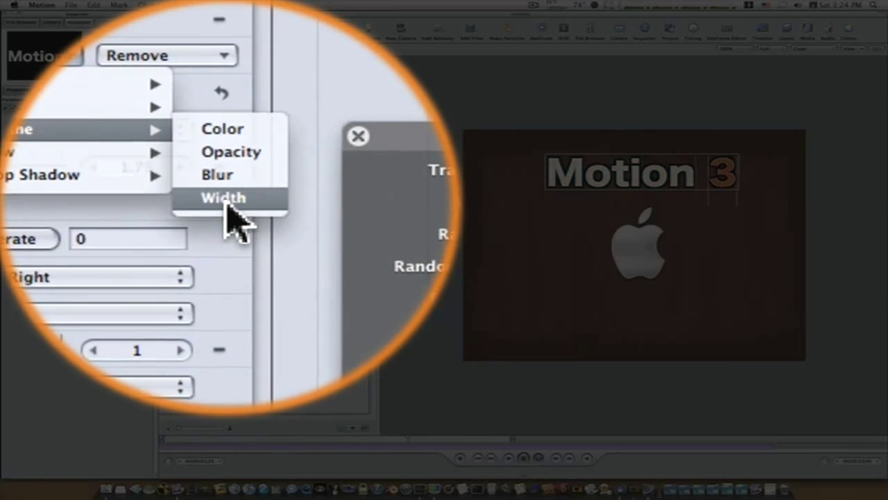
left_click(224, 198)
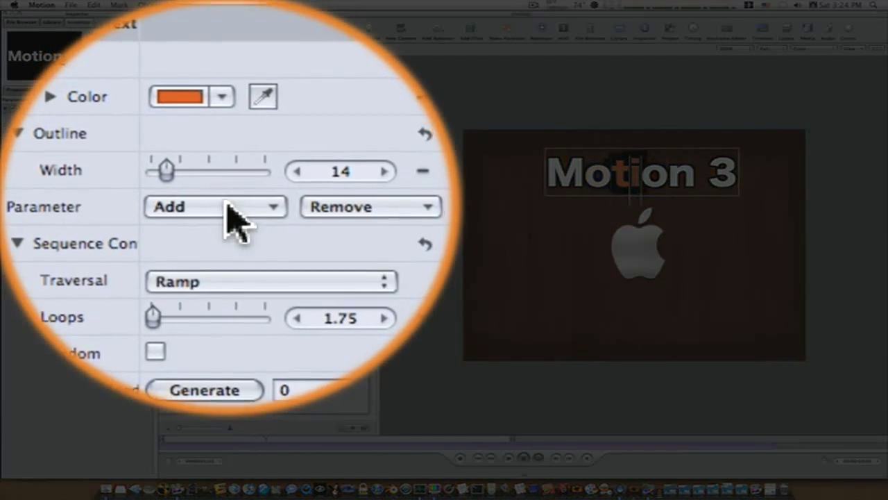
- Add Format > Position to Sequence Text and set its Z value to 225
left_click(82, 167)
mouse_move(232, 215)
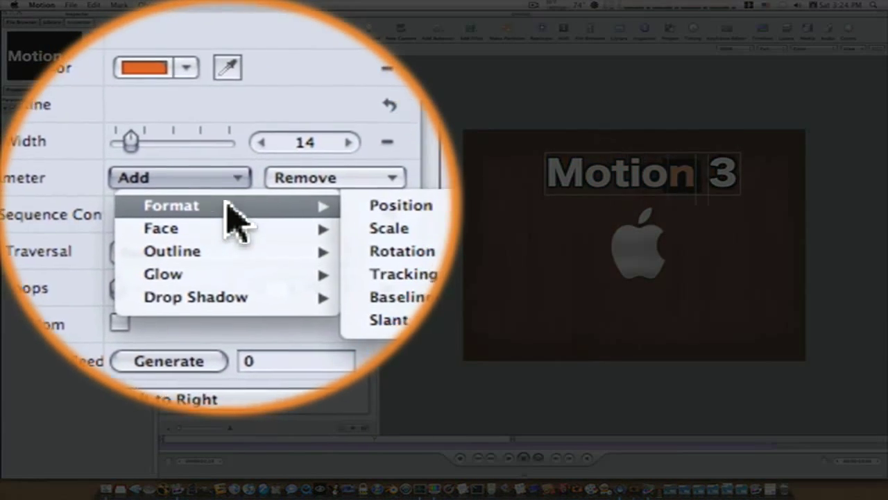
left_click(234, 217)
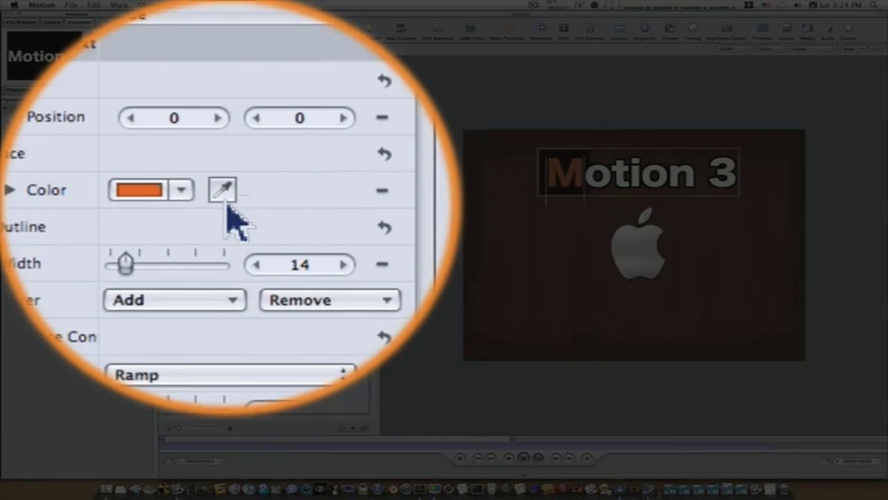
left_click(85, 196)
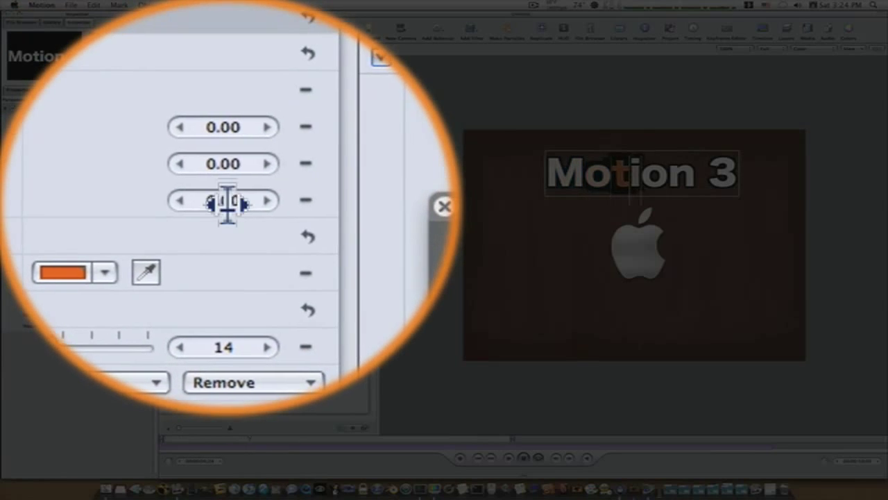
left_click(226, 198)
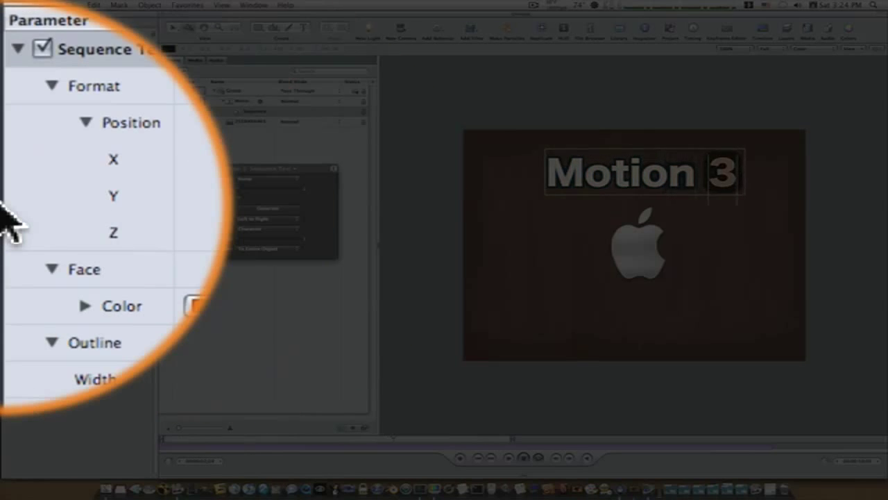
type("225")
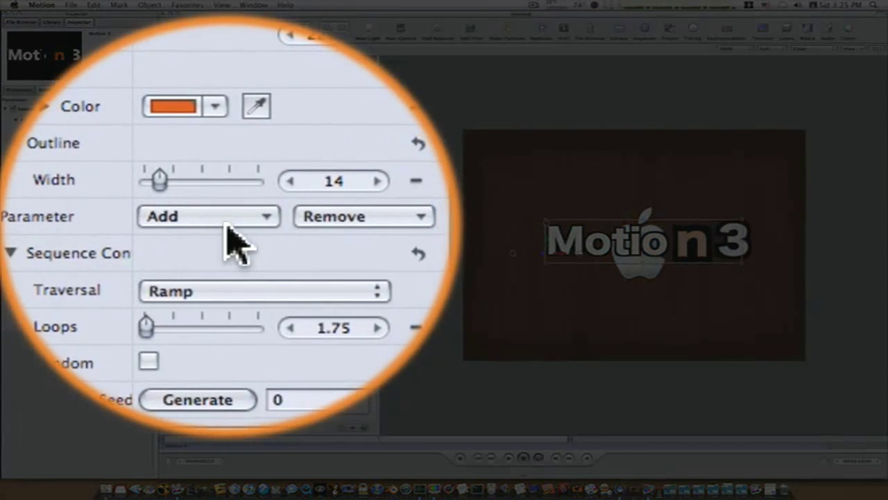
left_click(90, 224)
- Add Outline > Blur set to 40 to Sequence Text and scrub loops to 8.75
mouse_move(90, 244)
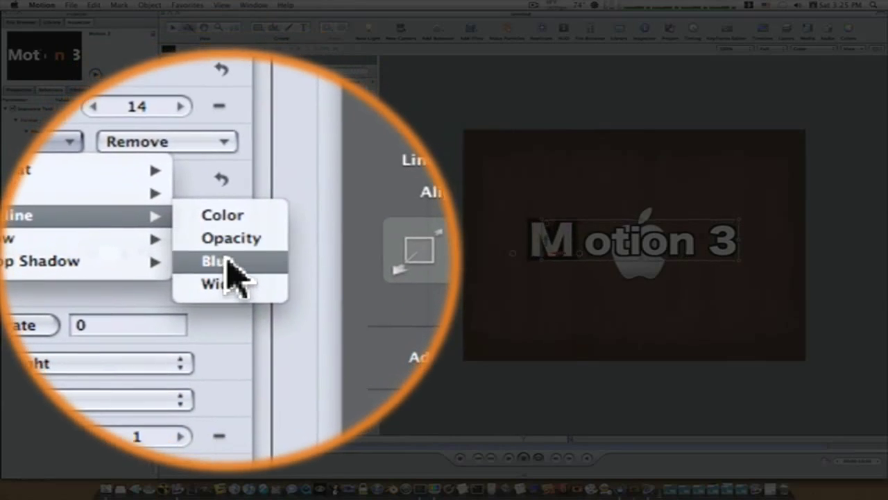
left_click(390, 291)
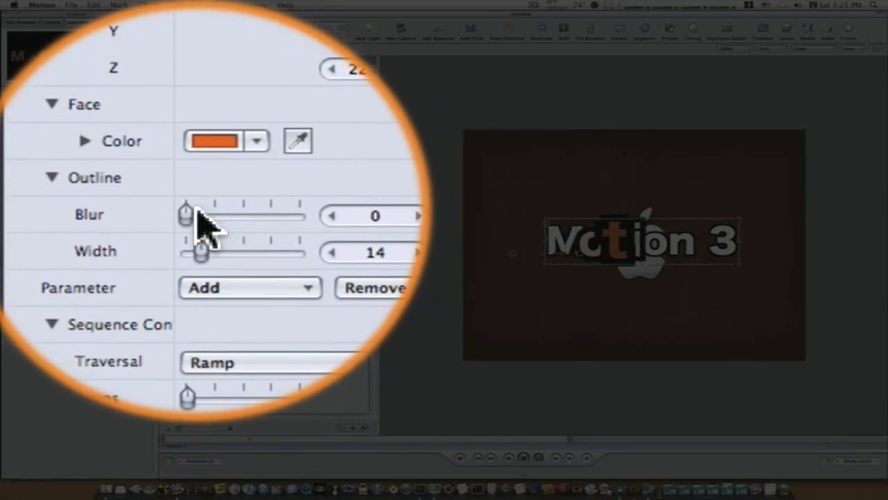
left_click_drag(189, 208, 228, 218)
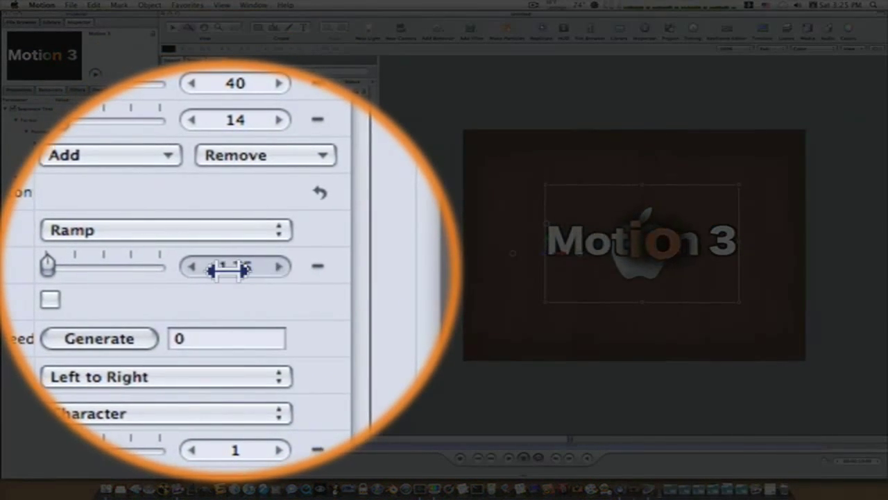
left_click_drag(228, 270, 161, 285)
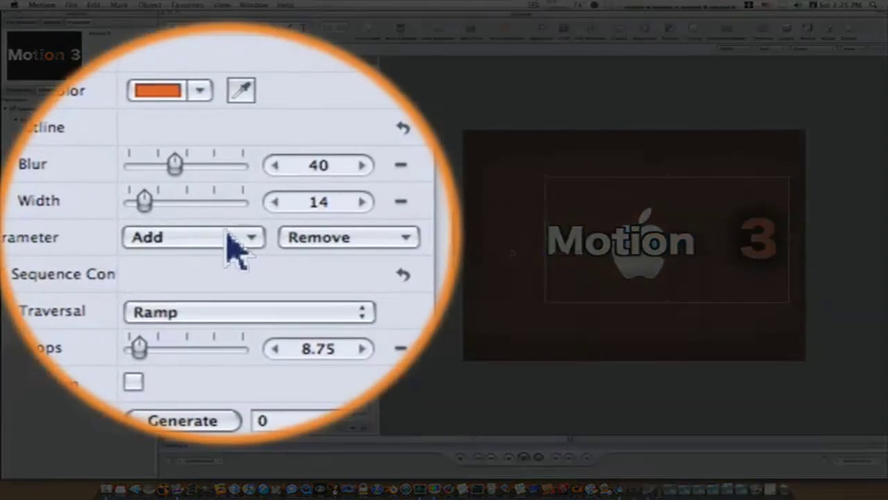
- Add Drop Shadow Scale to the Sequence Text parameters and set it to 108%
left_click(87, 233)
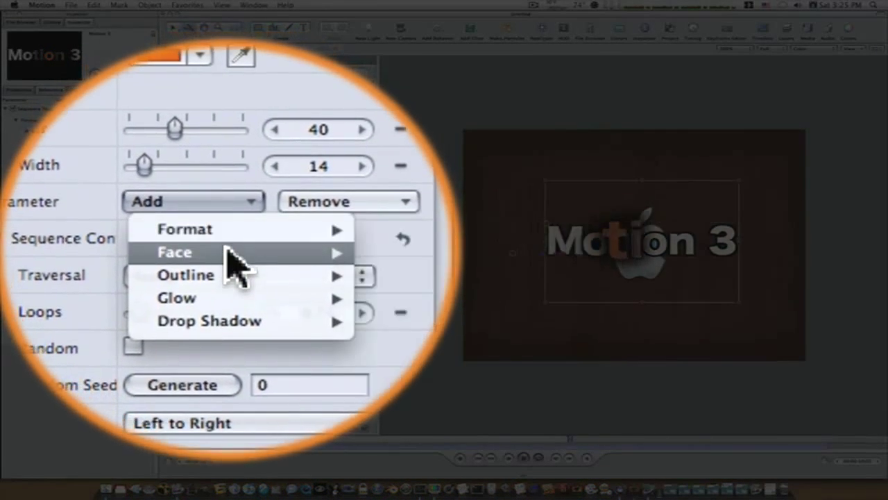
mouse_move(229, 276)
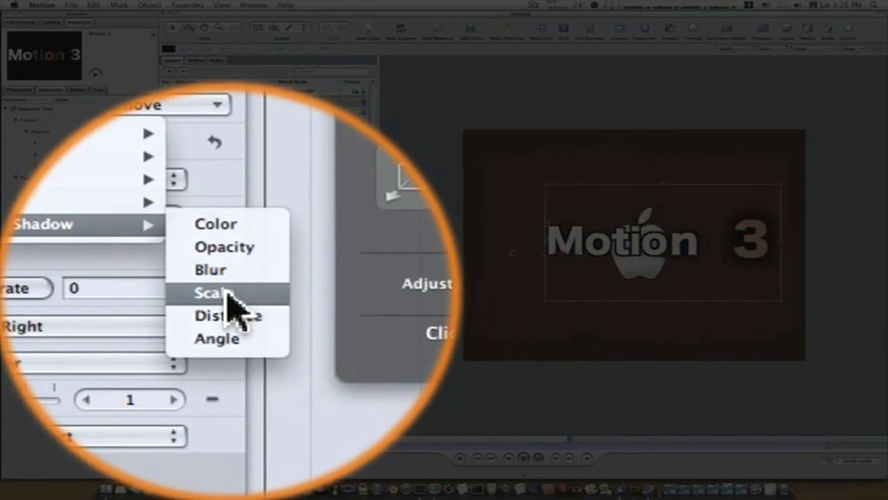
left_click(228, 293)
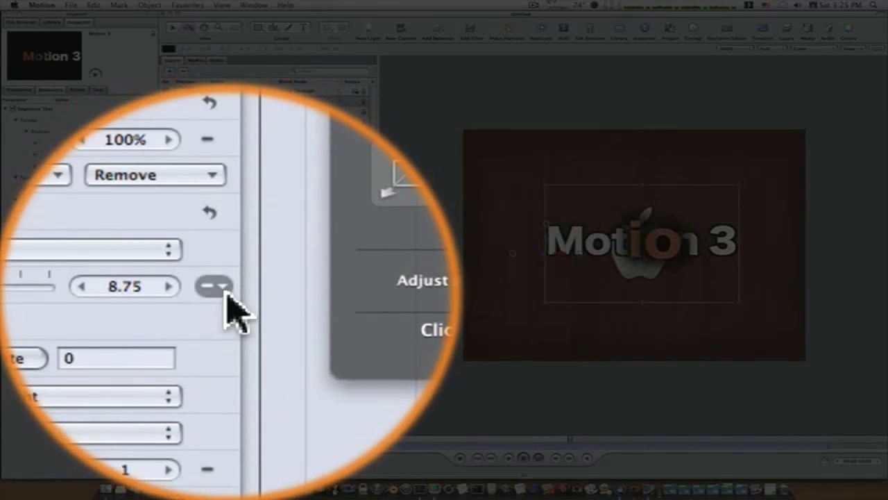
left_click_drag(229, 250, 232, 261)
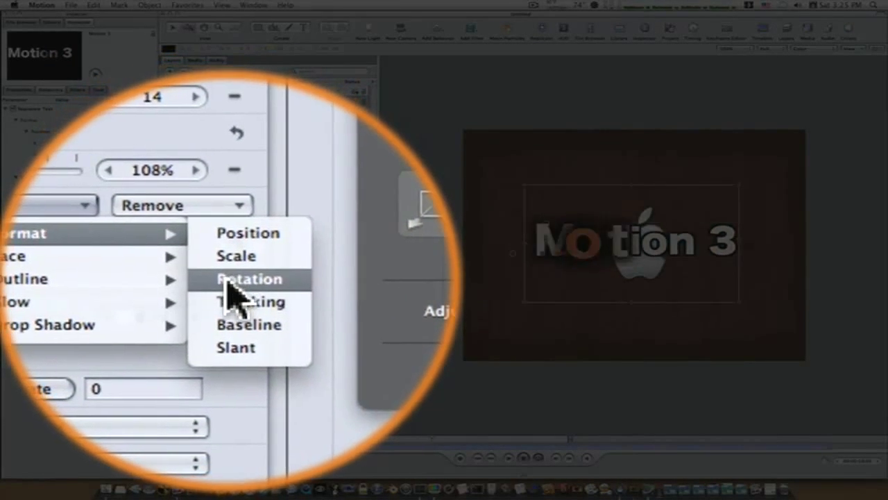
- Add a 71° letter rotation to the sequence and switch Traversal to Ping-Pong
left_click(235, 294)
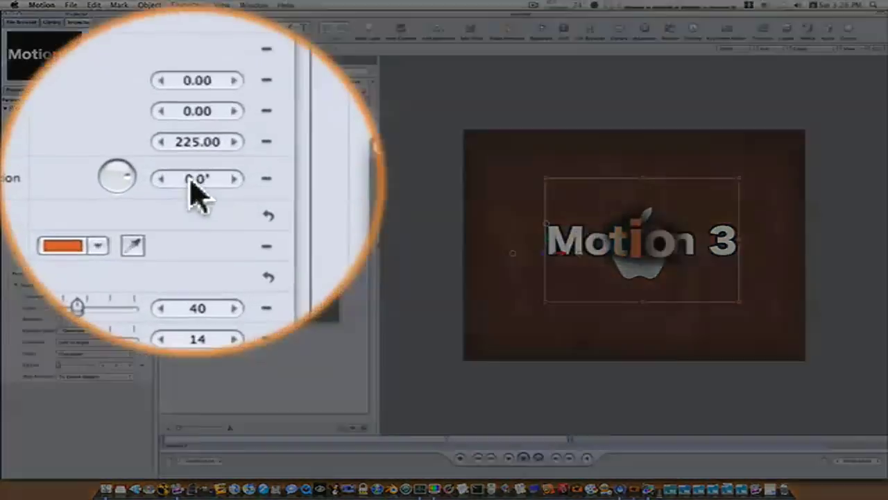
left_click_drag(111, 179, 156, 186)
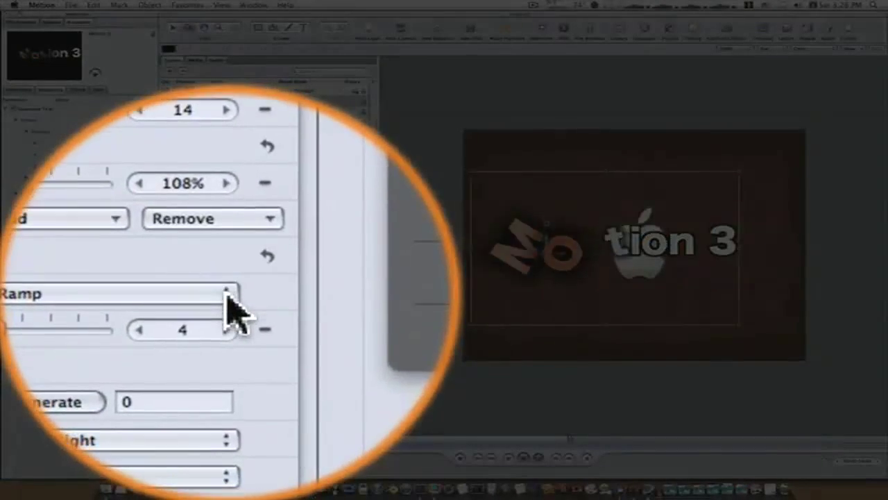
left_click(129, 297)
left_click(227, 290)
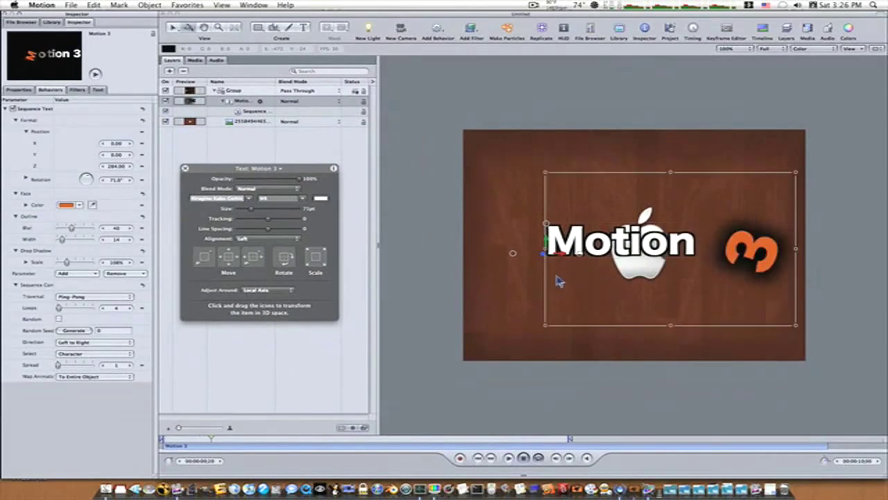
- Add Format Scale to the Sequence Text and drag it up to about 200%
left_click(77, 274)
mouse_move(84, 283)
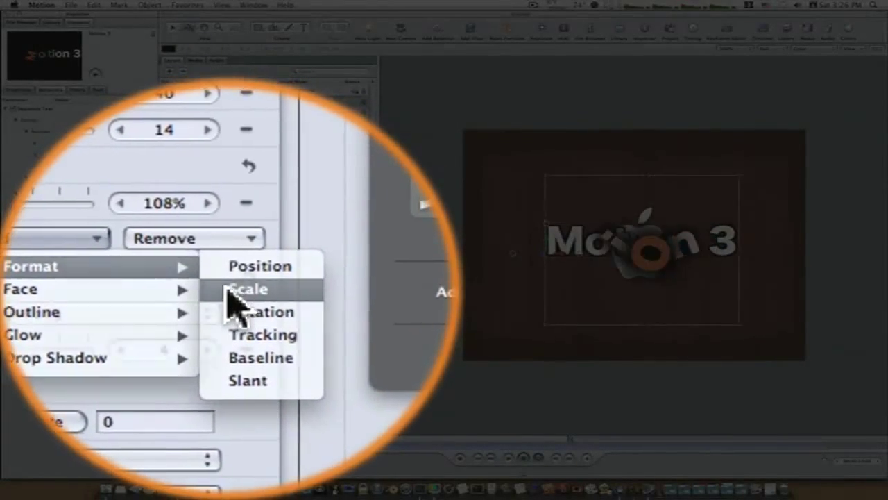
left_click(139, 284)
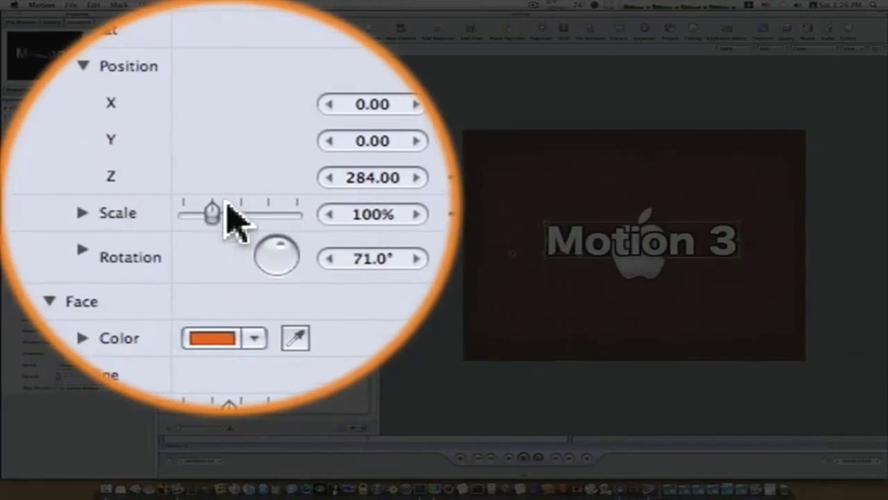
left_click_drag(214, 203, 224, 199)
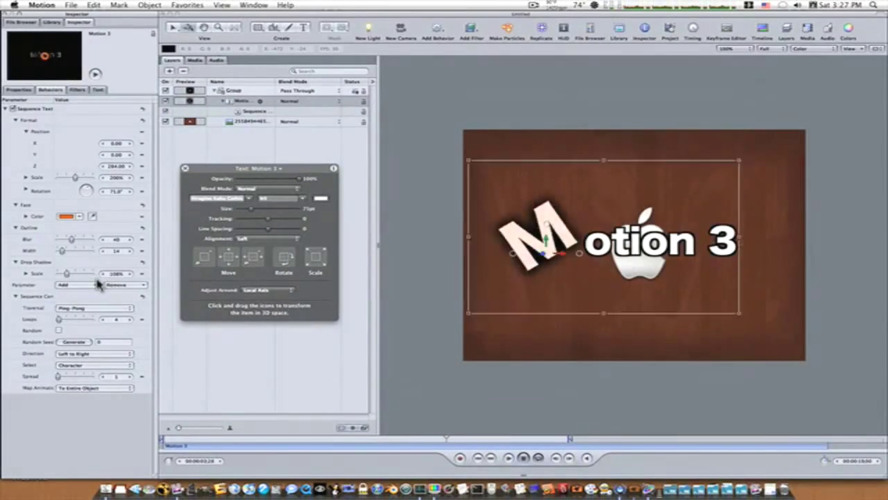
- Remove the Format Rotation parameter from the Sequence Text behavior
left_click(93, 286)
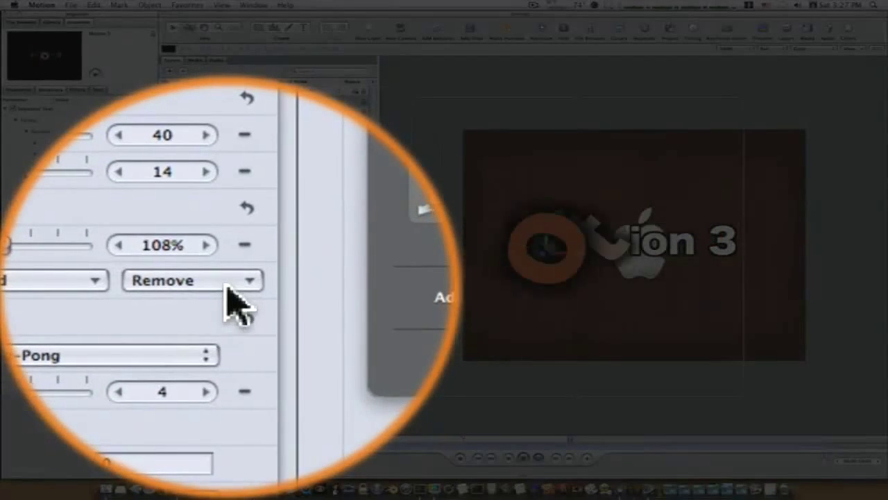
left_click(227, 286)
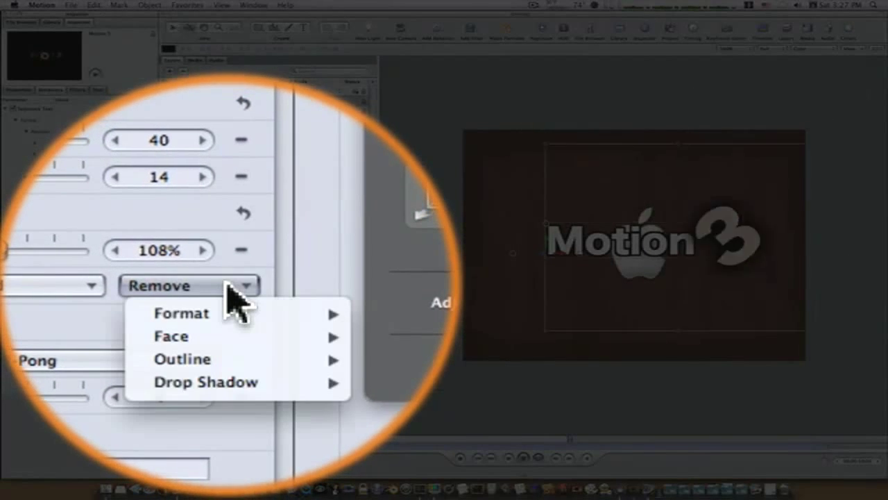
mouse_move(232, 311)
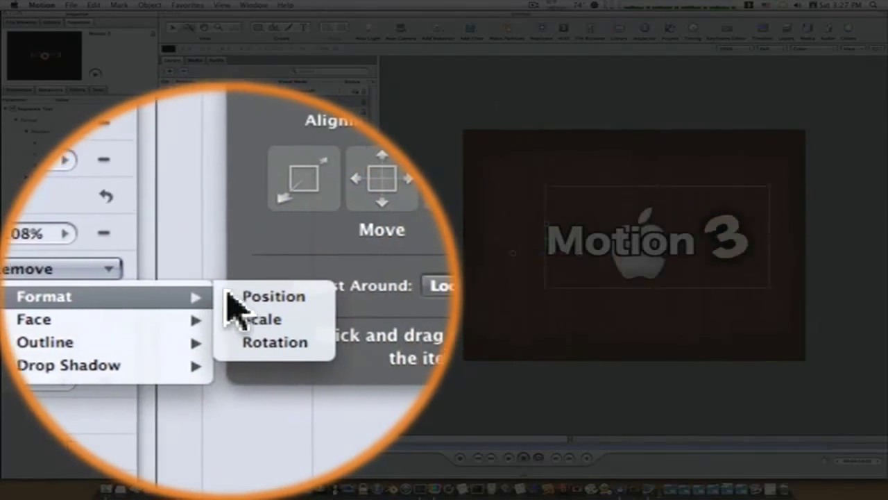
left_click(407, 340)
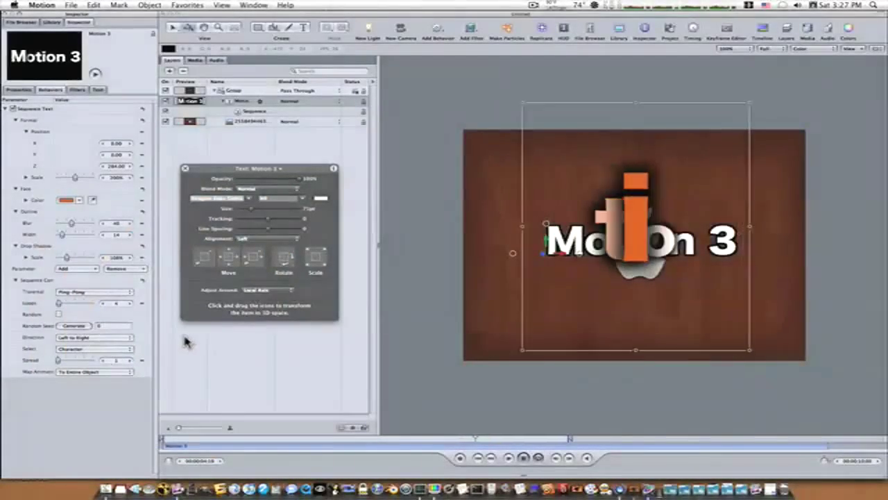